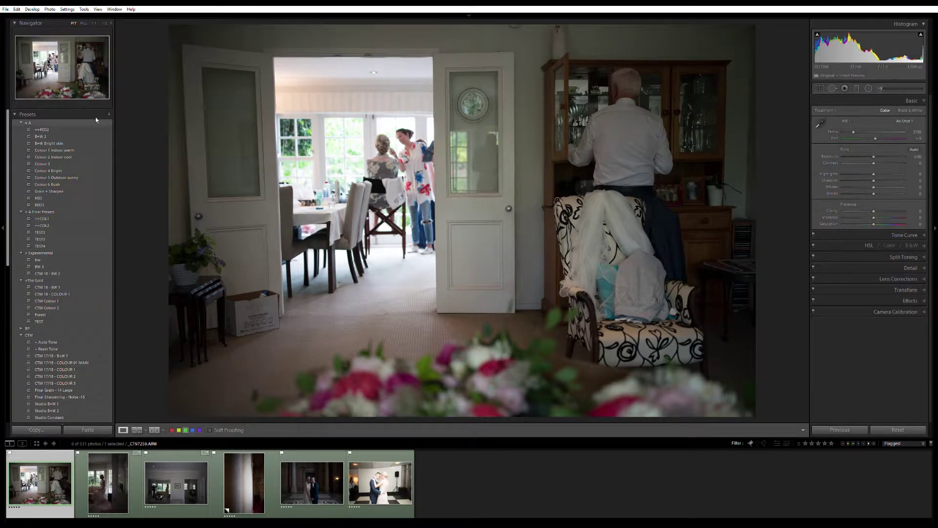
- Apply the B+W 2 preset, lift overall exposure slightly, and start a radial filter with raised shadows
left_click(73, 136)
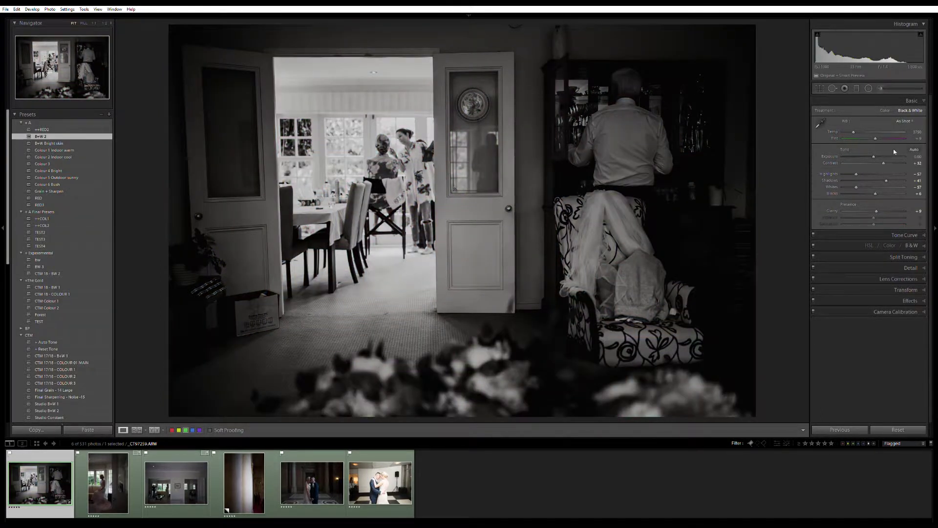
left_click_drag(875, 154, 878, 153)
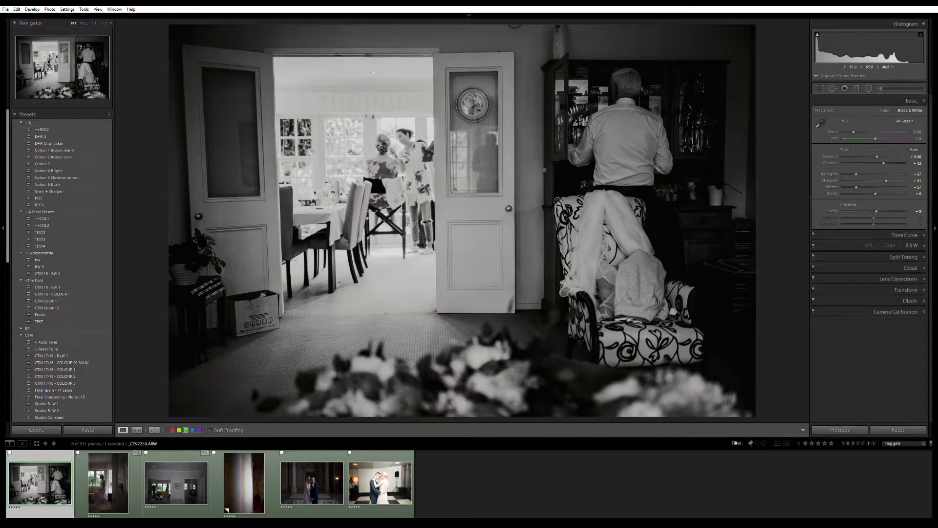
left_click(869, 88)
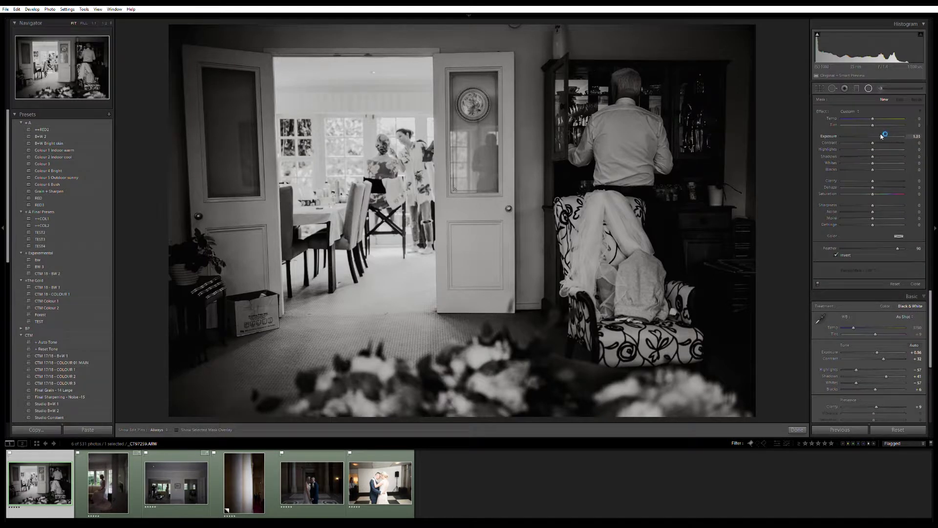
left_click_drag(873, 155, 880, 134)
- Draw the radial filter around the man at the cabinet and set its feather to 90
left_click_drag(627, 168, 839, 447)
mouse_move(898, 248)
left_mouse_down()
mouse_move(874, 248)
mouse_move(894, 243)
left_mouse_up()
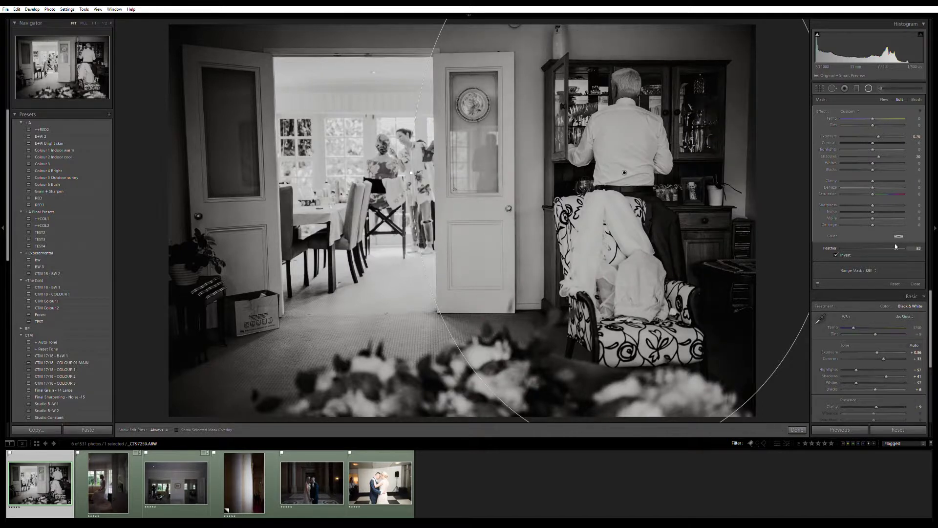
left_click(914, 248)
type("90")
key("Return")
- Raise the filter's exposure to 1.16, nudge it right and down, and advance to the next photo
left_click_drag(878, 129, 883, 153)
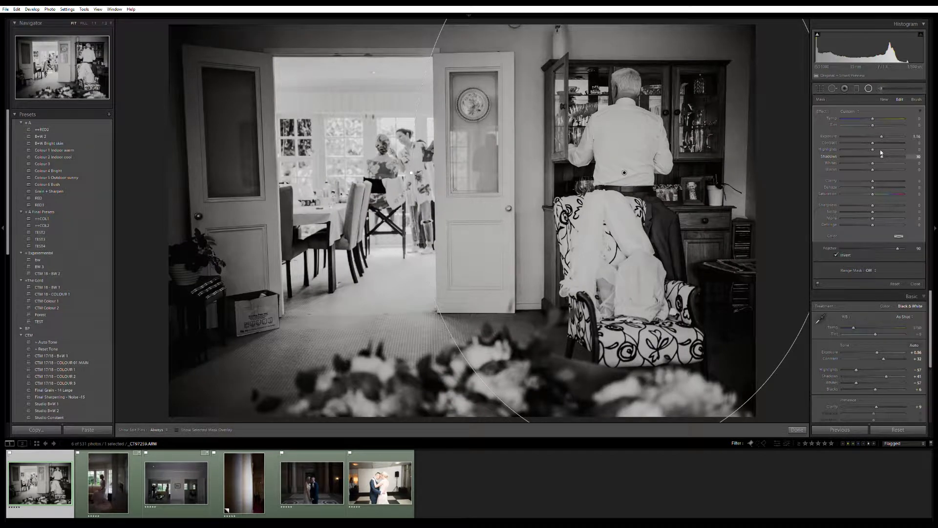
left_click_drag(624, 173, 635, 193)
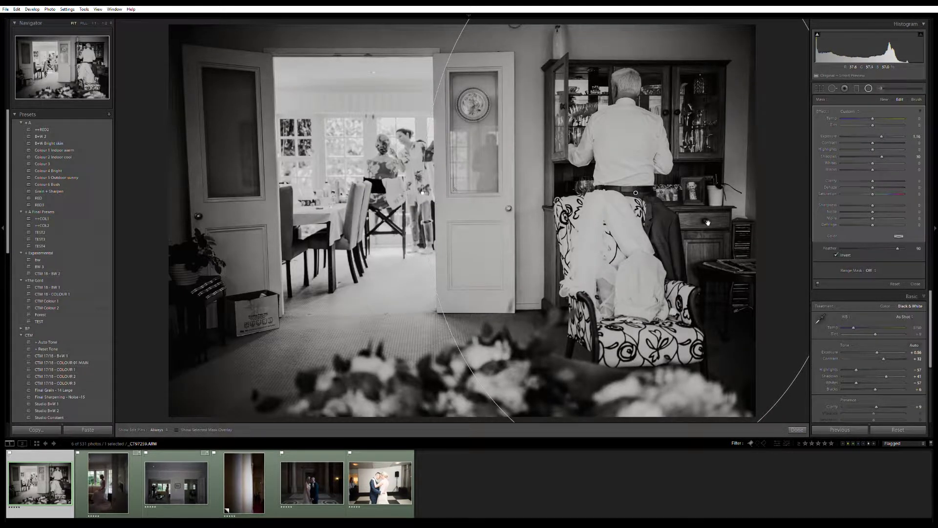
key("shift+m")
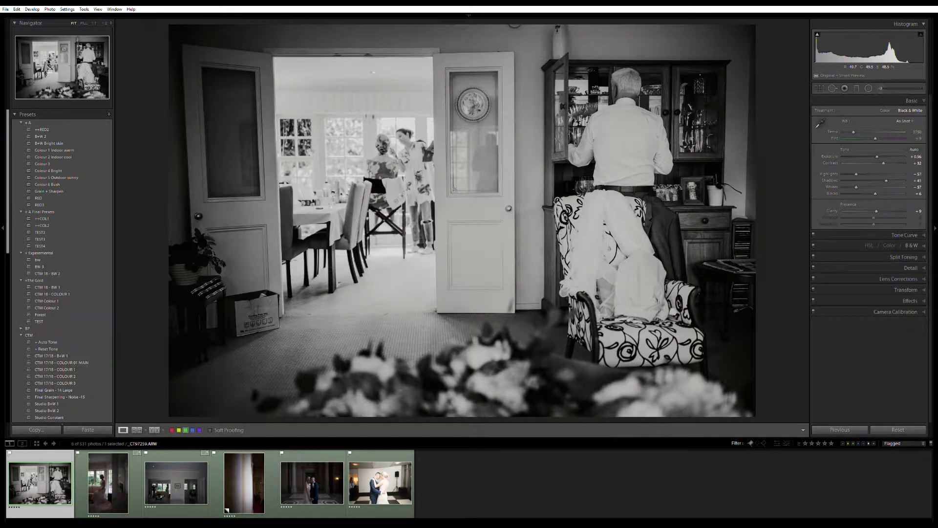
key("Right")
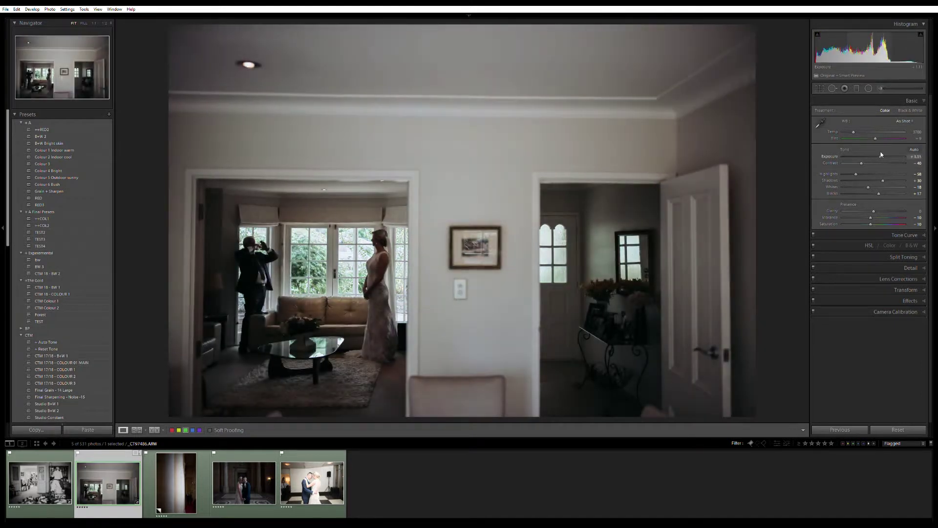
- Pull Highlights to -90 and add a radial filter over the living room with Shadows at 90
left_click_drag(856, 174, 851, 174)
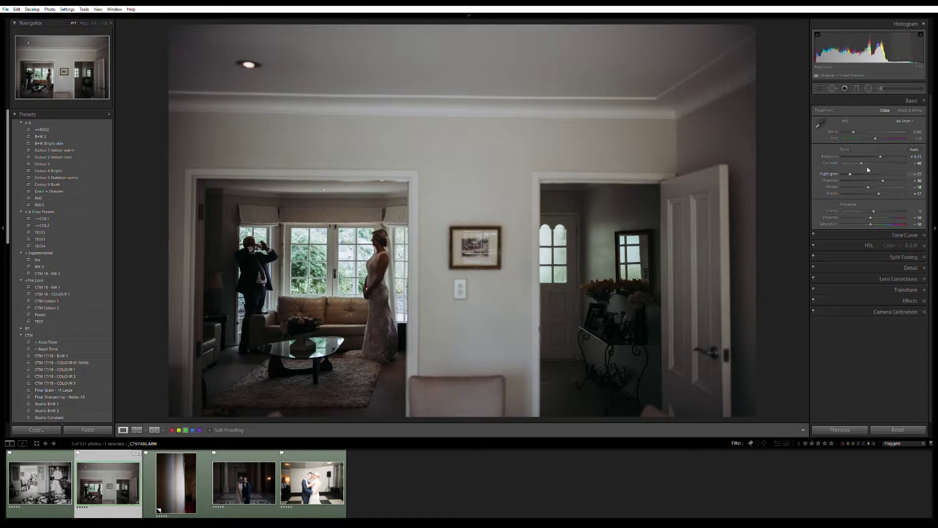
left_click(868, 89)
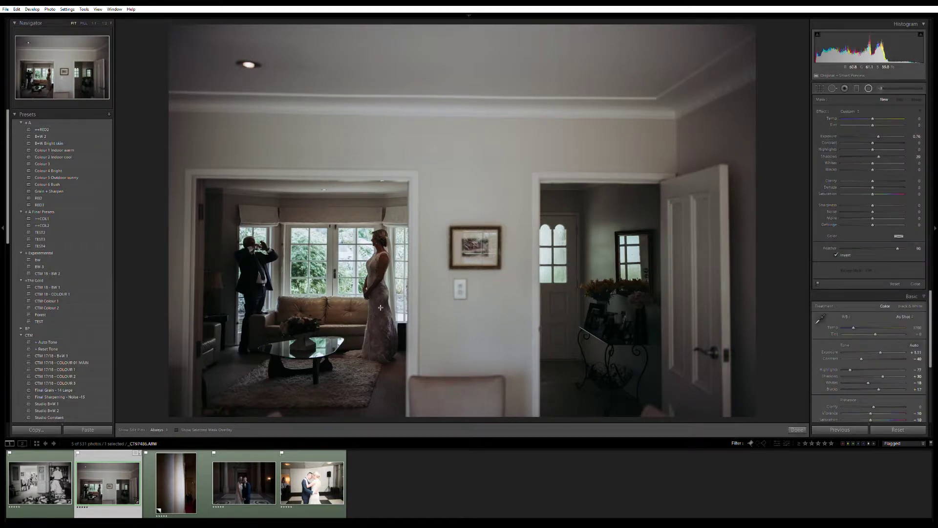
left_click_drag(499, 462, 538, 488)
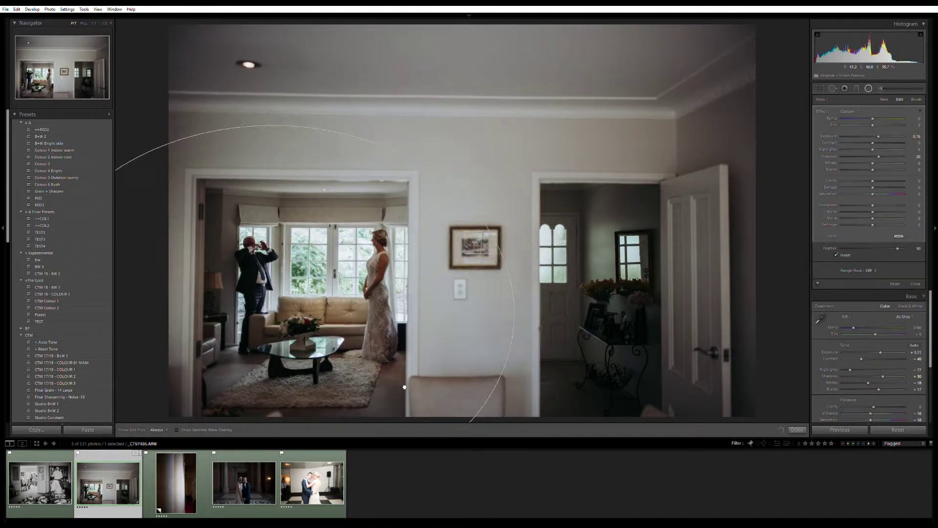
mouse_move(879, 155)
left_mouse_down()
mouse_move(903, 153)
mouse_move(893, 154)
mouse_move(888, 130)
mouse_move(874, 131)
mouse_move(893, 150)
mouse_move(870, 145)
left_mouse_up()
- Add a second radial filter near the right doorway with raised exposure, shifted further right
mouse_move(590, 309)
left_mouse_down()
mouse_move(620, 371)
mouse_move(729, 497)
mouse_move(760, 513)
left_mouse_up()
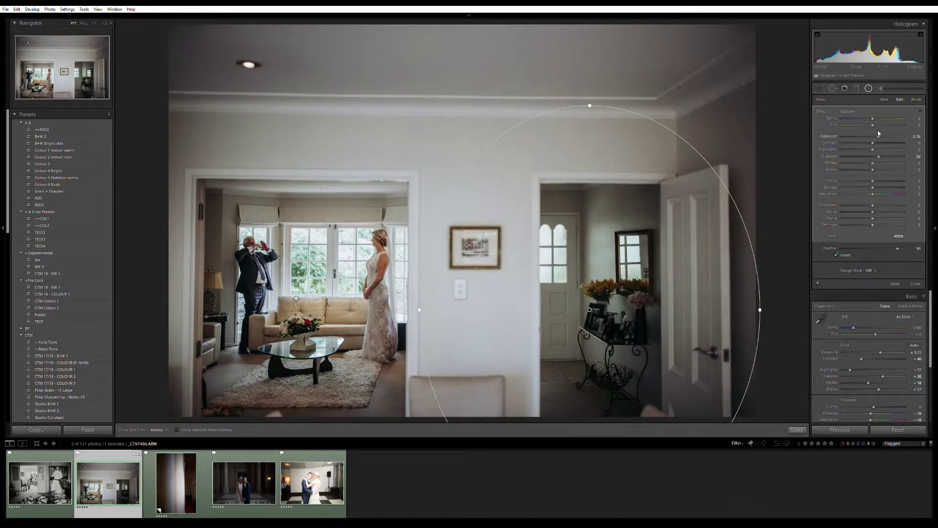
left_click_drag(879, 134, 880, 136)
left_click_drag(610, 255, 653, 257)
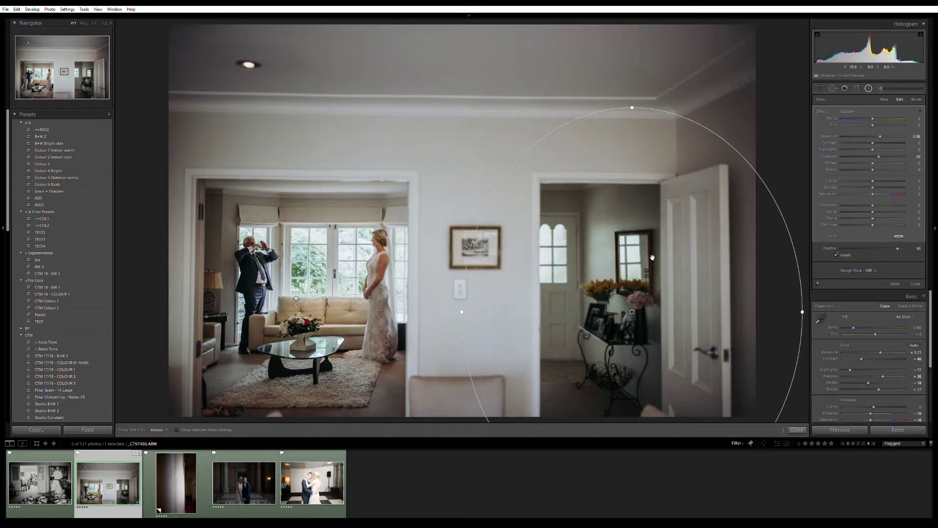
- Heal away the ceiling light and compare the edit against the unedited original
key("q")
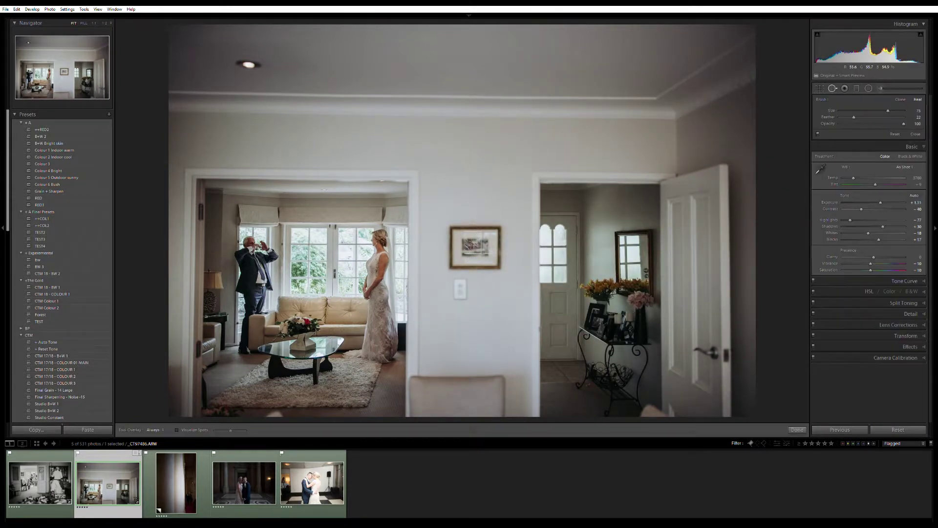
left_click(249, 64)
key("q")
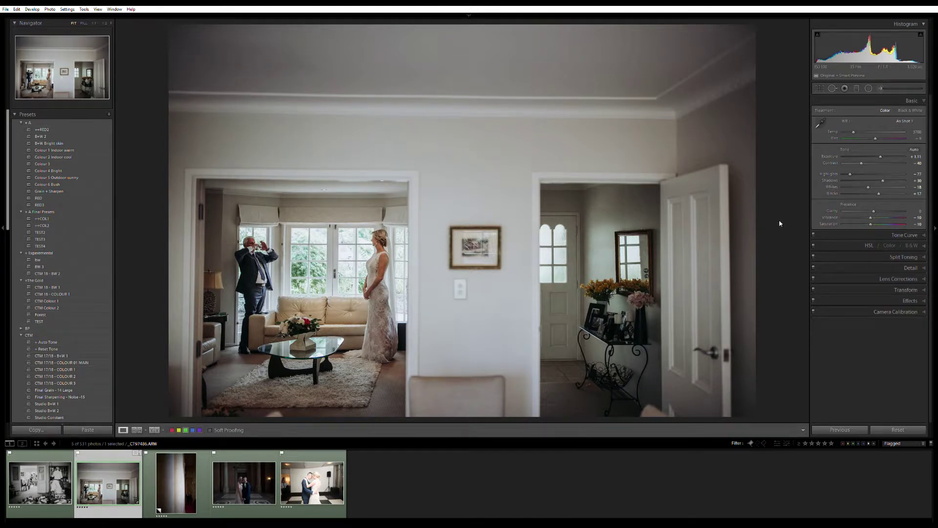
key("r")
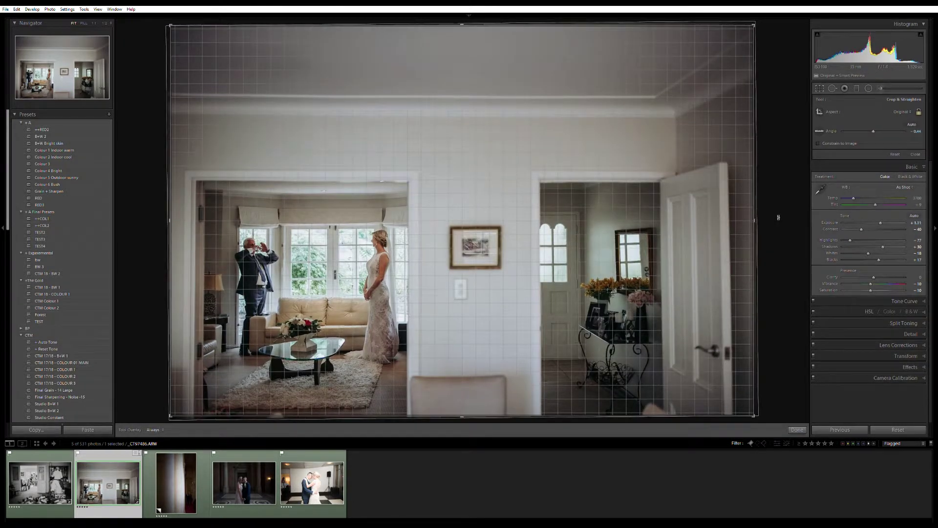
key("r")
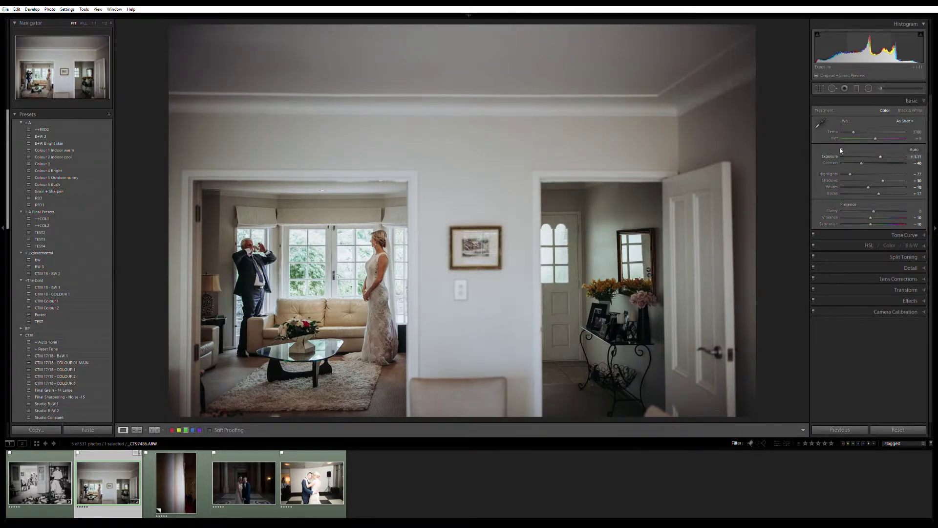
key("backslash")
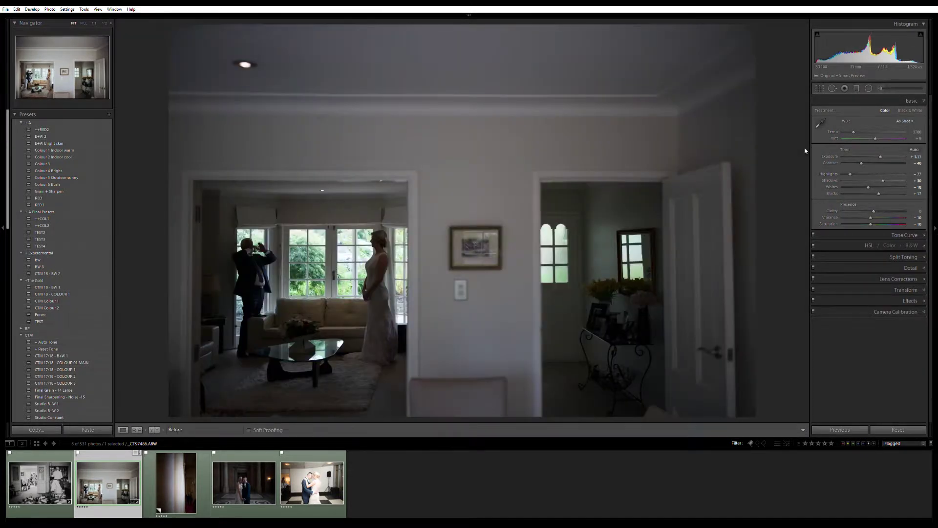
key("backslash")
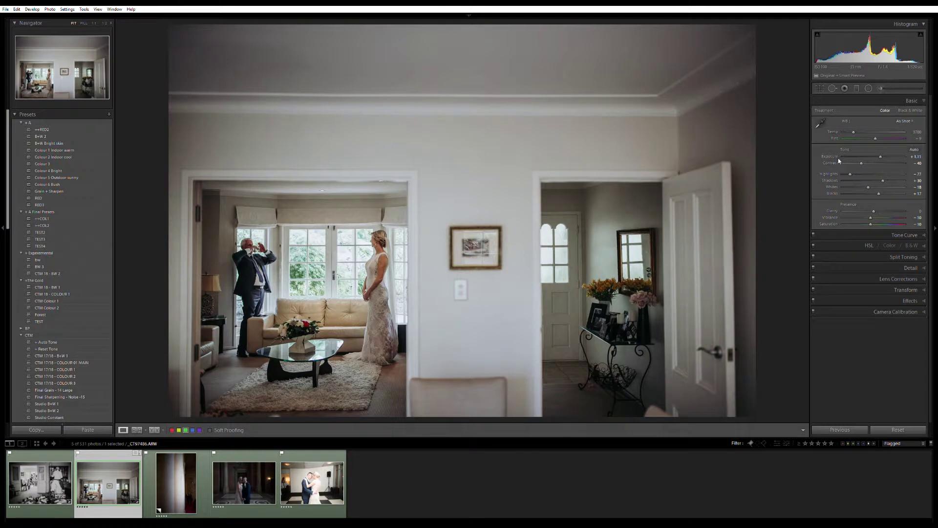
- Switch the radial filter's brightening on, then raise the column shot's exposure to +0.44
key("shift+m")
key("shift+m")
left_click_drag(881, 157, 888, 153)
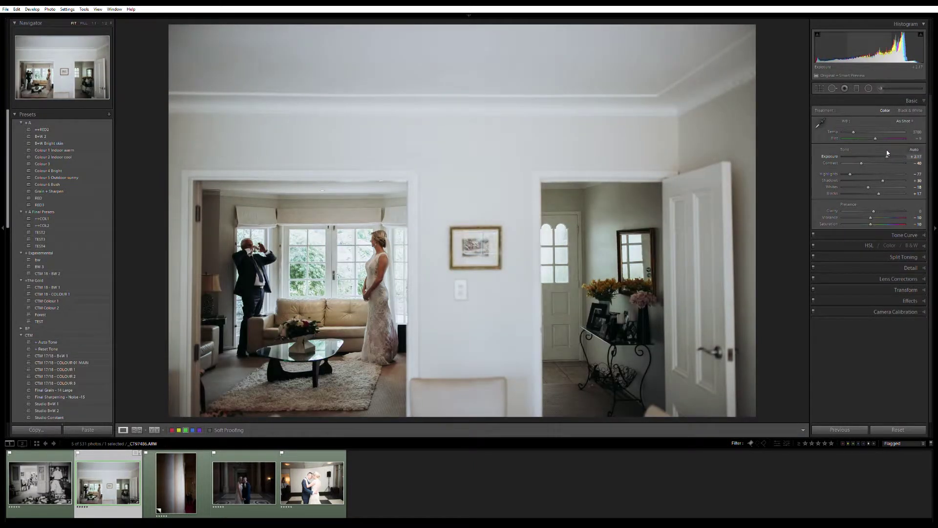
key("ctrl+z")
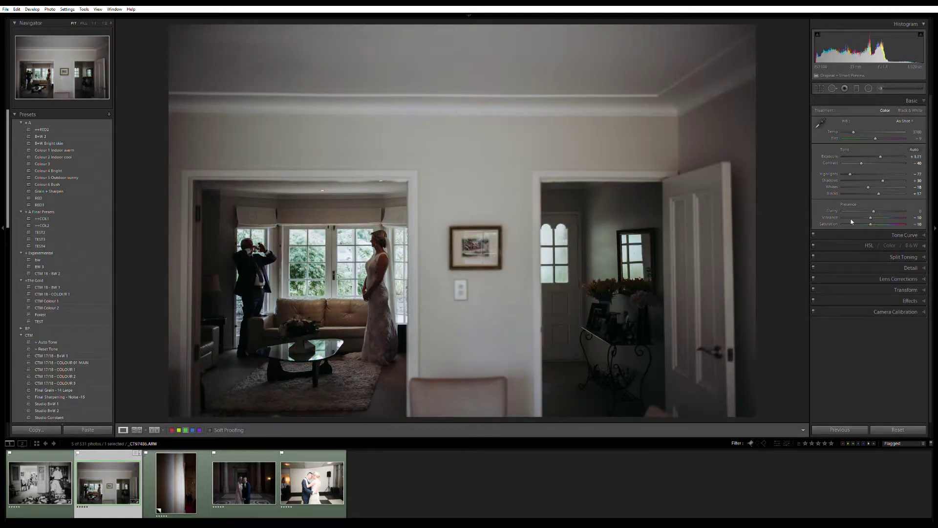
key("shift+m")
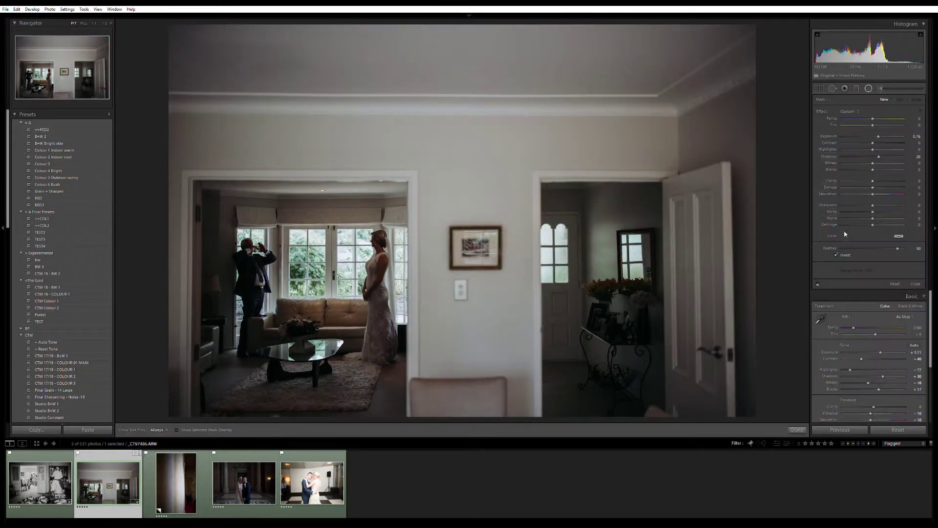
left_click(818, 283)
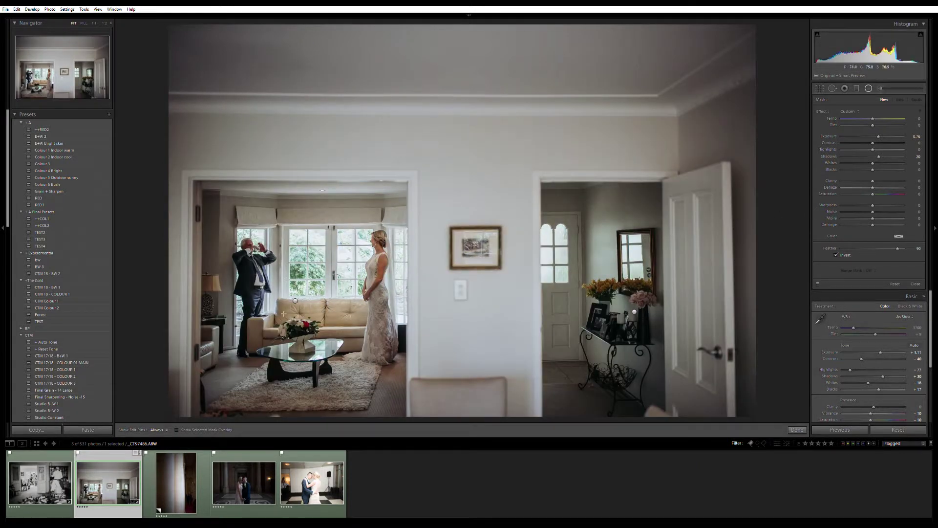
key("shift+m")
key("Right")
left_click_drag(871, 160, 873, 160)
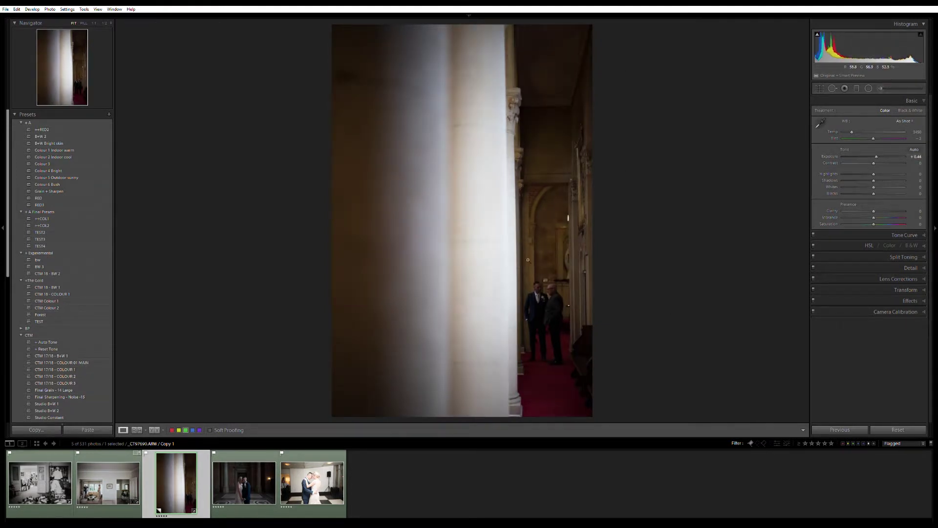
- Brighten the column shot further, apply B+W 2, and add an elliptical radial filter over the two men
mouse_move(876, 156)
left_mouse_down()
mouse_move(897, 153)
mouse_move(871, 149)
mouse_move(882, 152)
left_mouse_up()
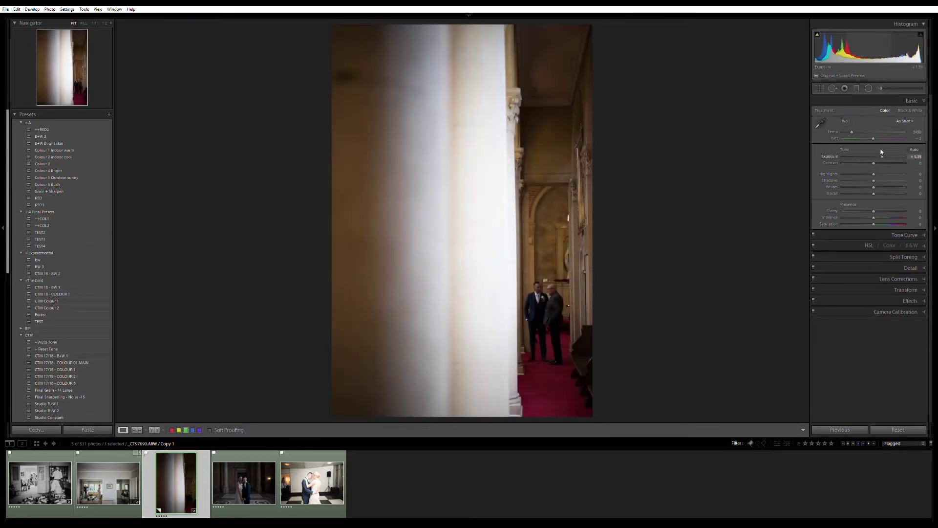
left_click(72, 133)
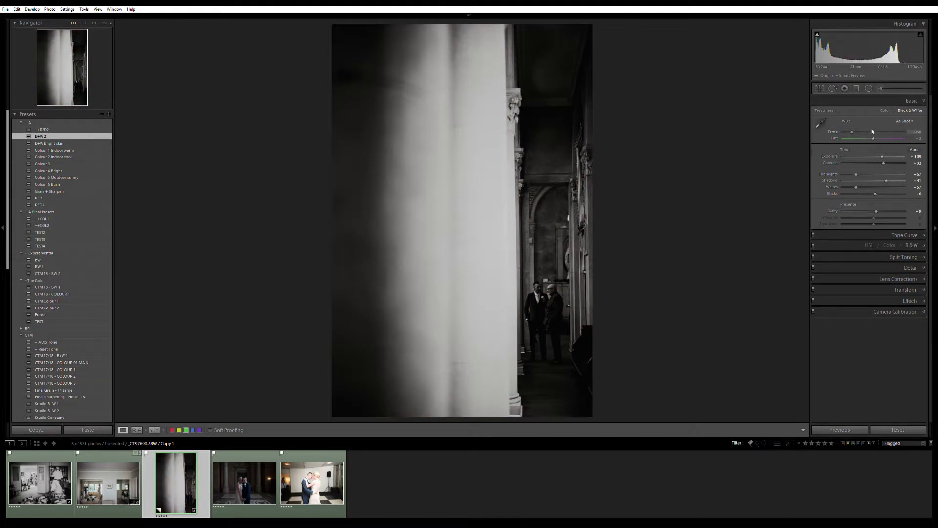
key("shift+m")
left_click_drag(546, 313, 664, 525)
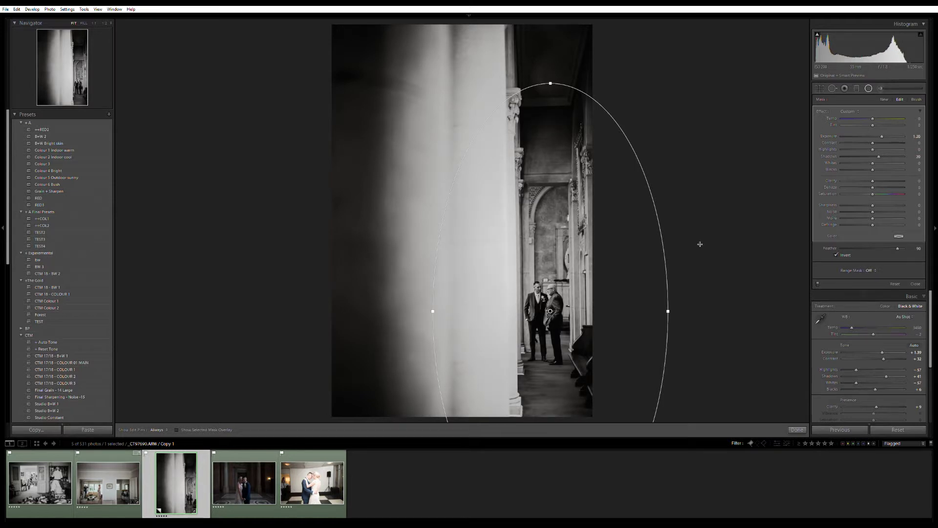
key("shift+m")
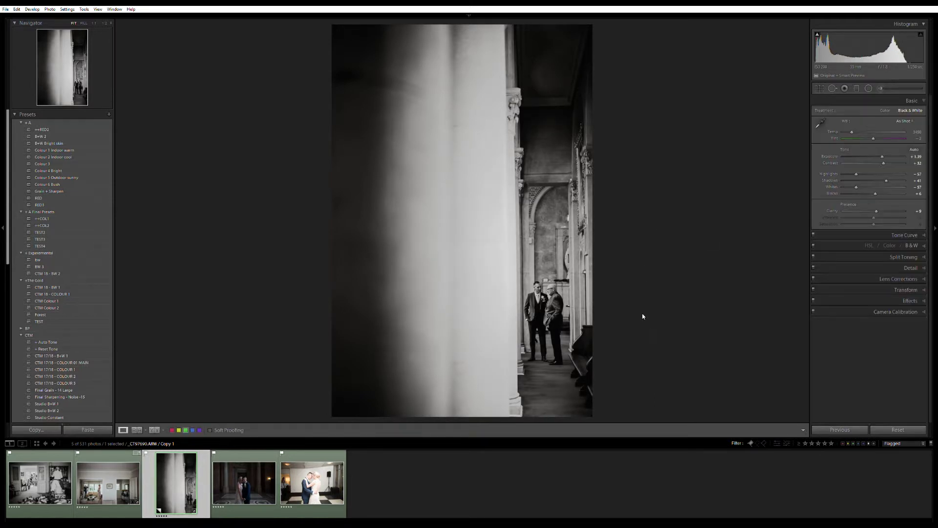
key("Right")
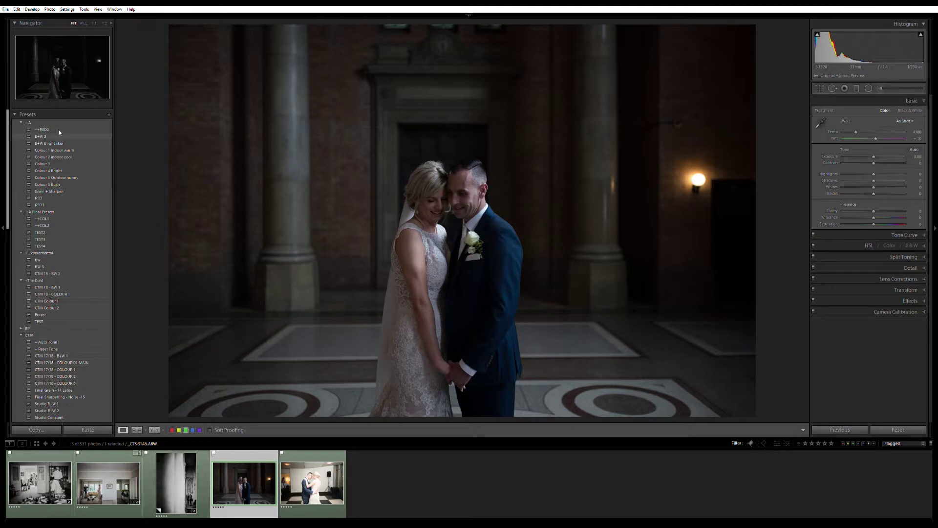
- Apply B+W 2 to the couple photo, lower exposure to +1.22, and add a tall radial filter with lifted shadows
left_click(57, 136)
left_click_drag(883, 154, 881, 155)
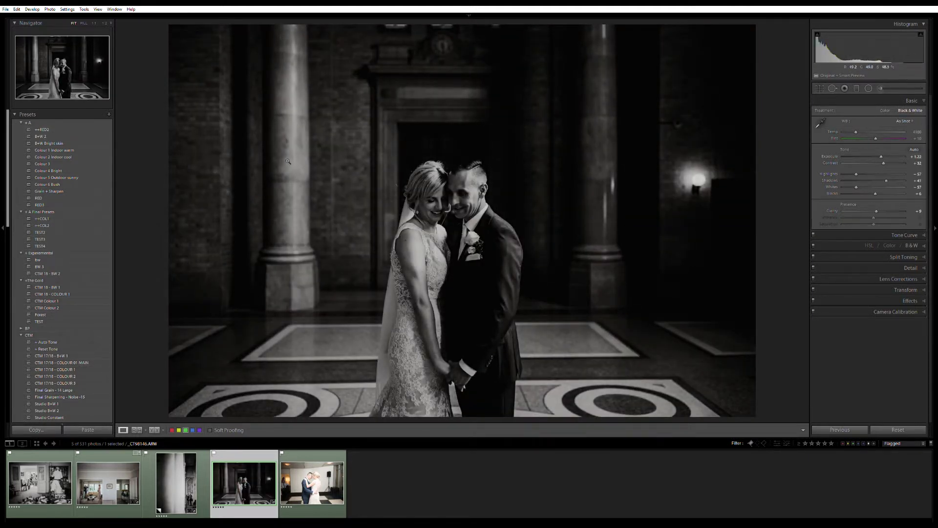
left_click(868, 88)
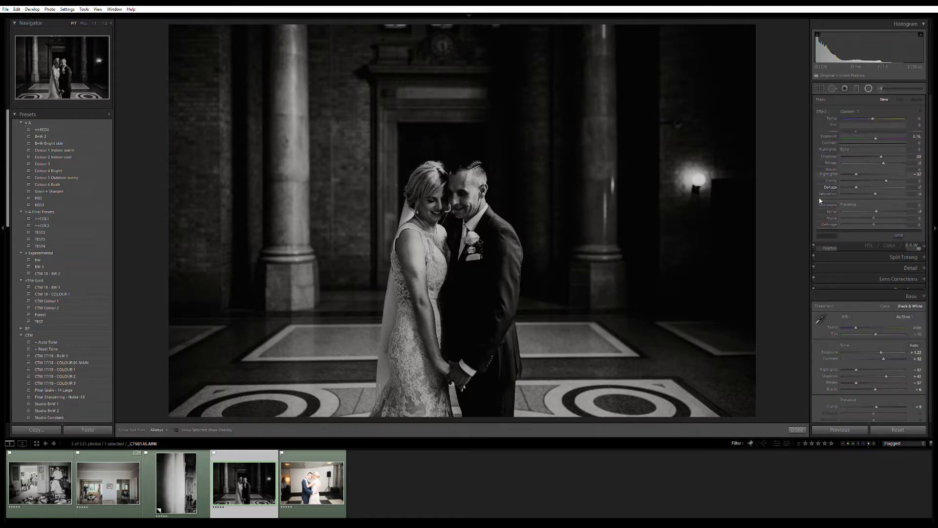
left_click_drag(926, 379, 660, 323)
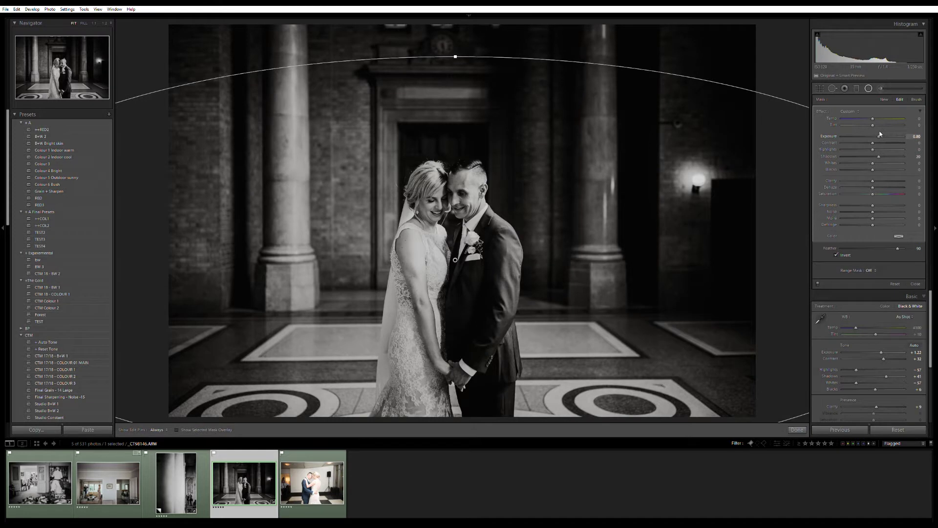
left_click_drag(878, 153, 878, 152)
key("shift+m")
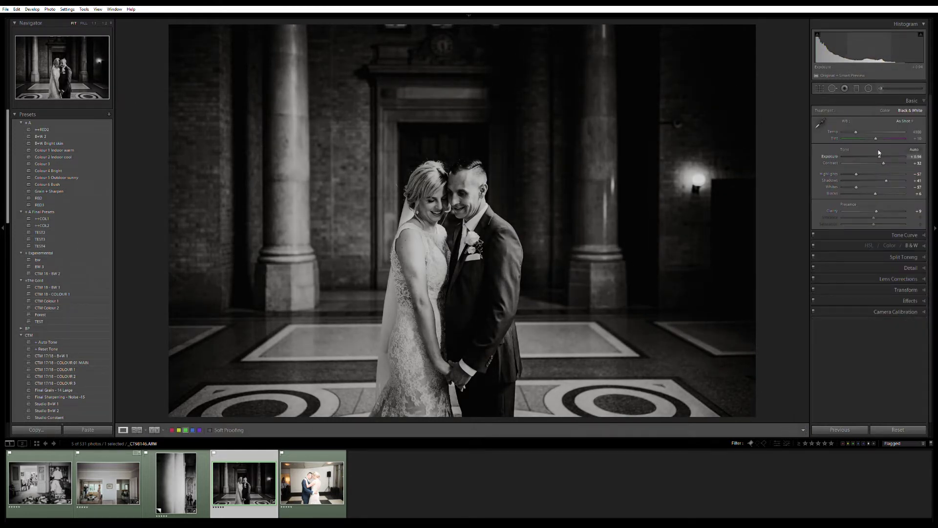
key("Right")
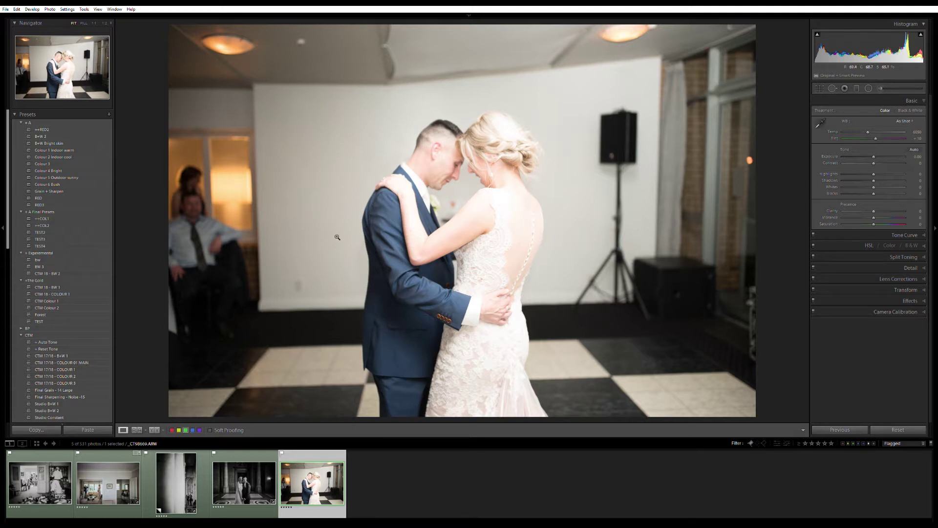
- Apply B+W 2, darken exposure to -2.11, and start a radial filter at -2.76 exposure
left_click(73, 136)
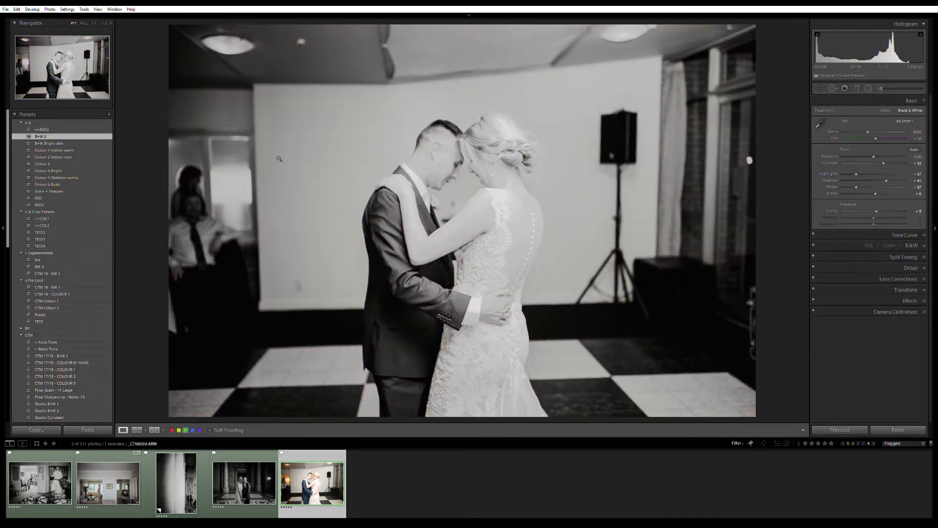
left_click_drag(874, 156, 861, 150)
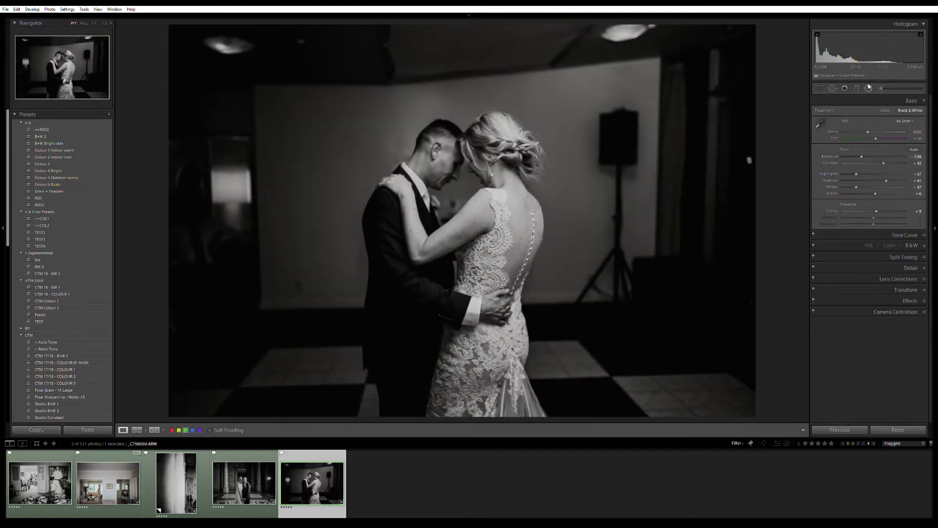
left_click(846, 89)
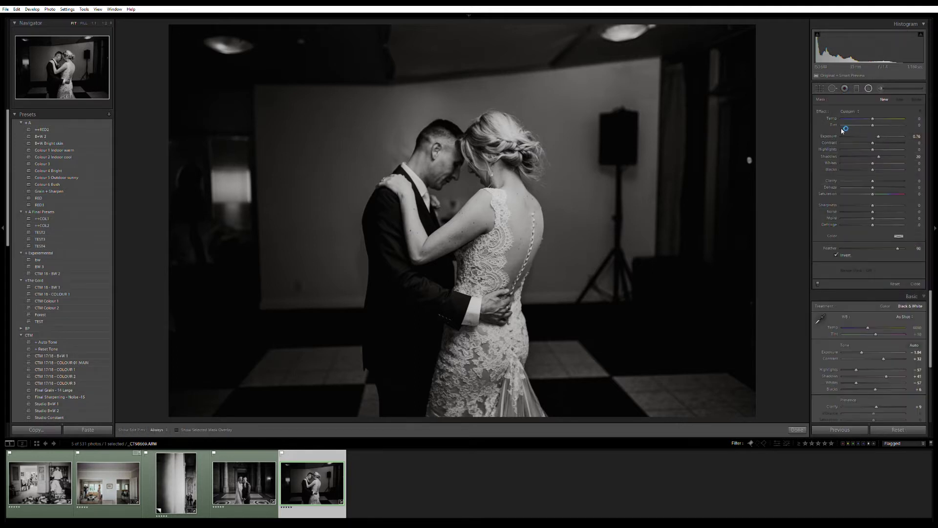
left_click_drag(873, 136, 851, 136)
- Draw darkening radial ellipses over the right side, top, lower right and lower left
left_click_drag(687, 135, 887, 518)
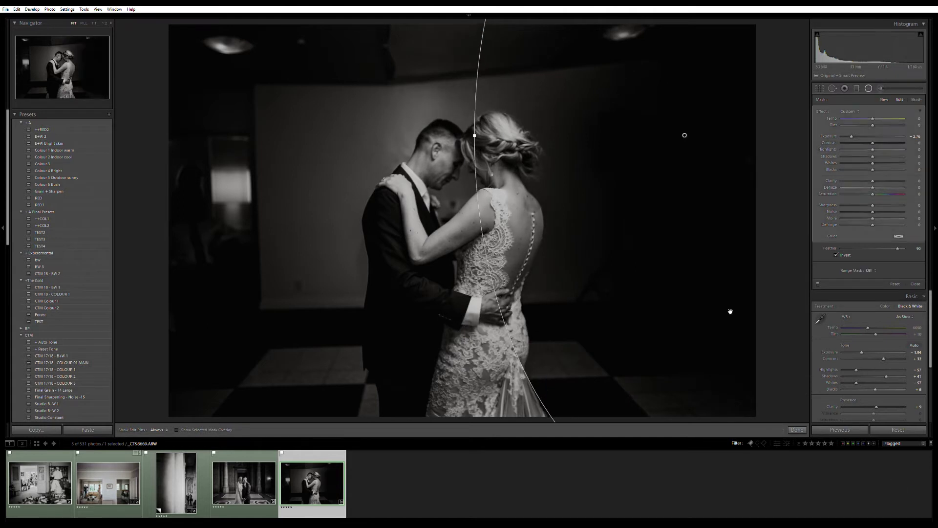
mouse_move(613, 93)
left_mouse_down()
mouse_move(691, 69)
mouse_move(461, 31)
mouse_move(688, 183)
left_mouse_up()
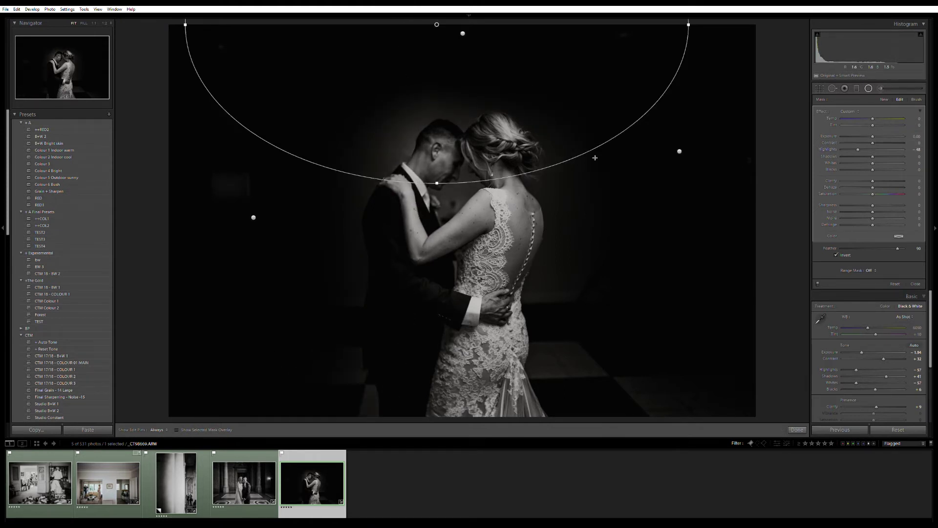
mouse_move(610, 372)
left_mouse_down()
mouse_move(748, 421)
mouse_move(804, 388)
mouse_move(816, 314)
left_mouse_up()
left_click_drag(283, 399, 339, 377)
- Heal a spot near the groom's head while zoomed to full size
key("q")
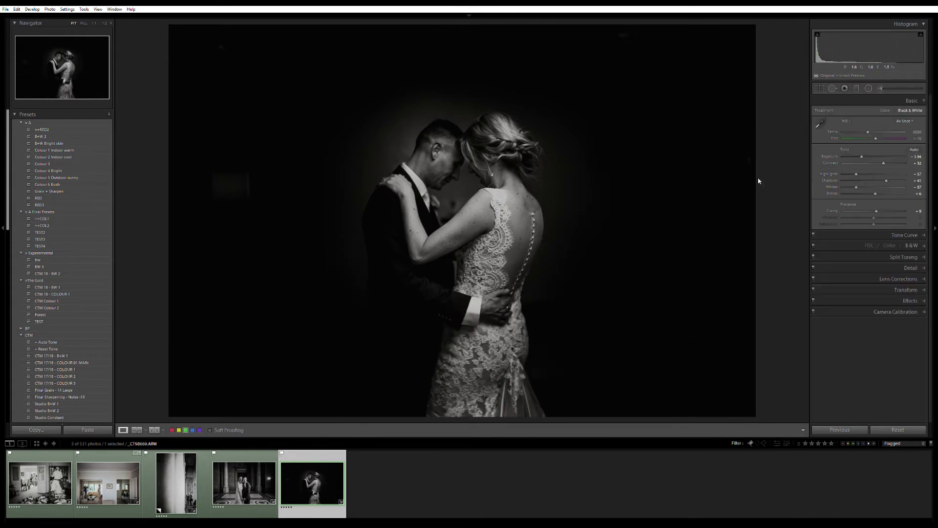
key("z")
left_click(484, 168)
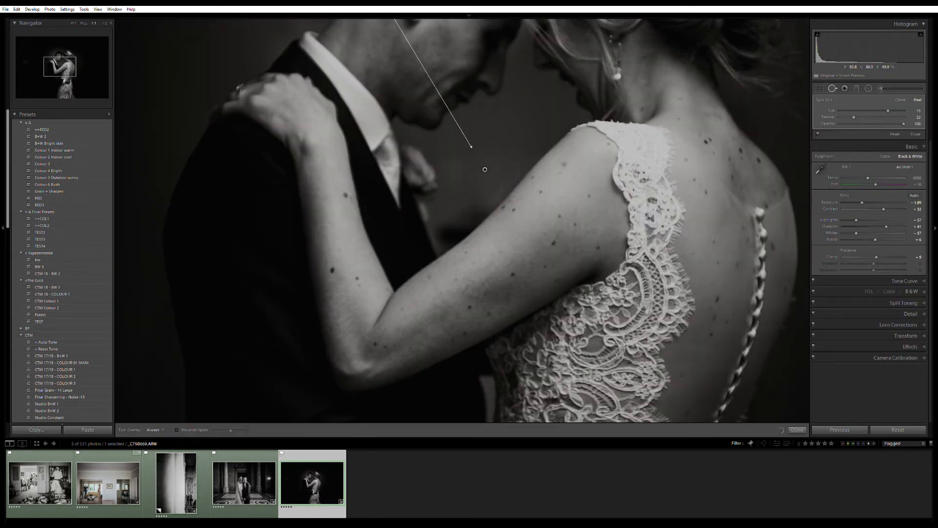
key("z")
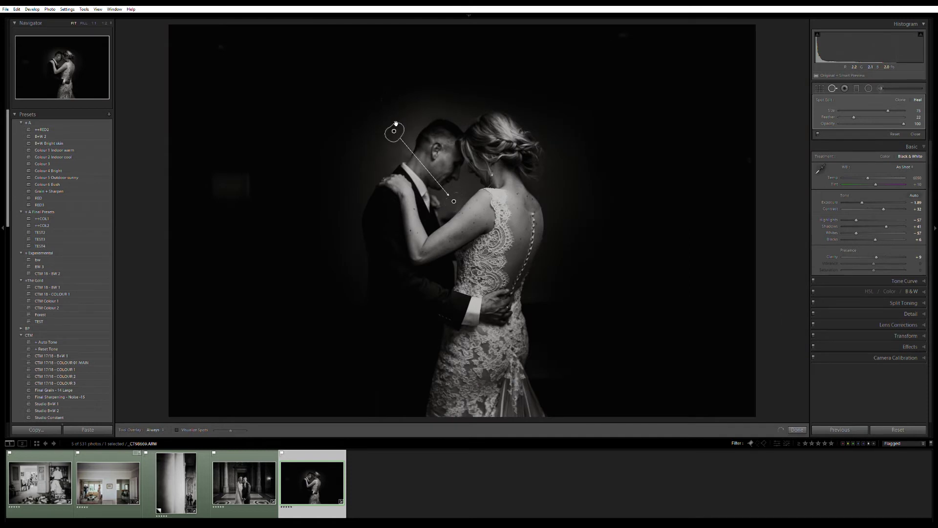
key("q")
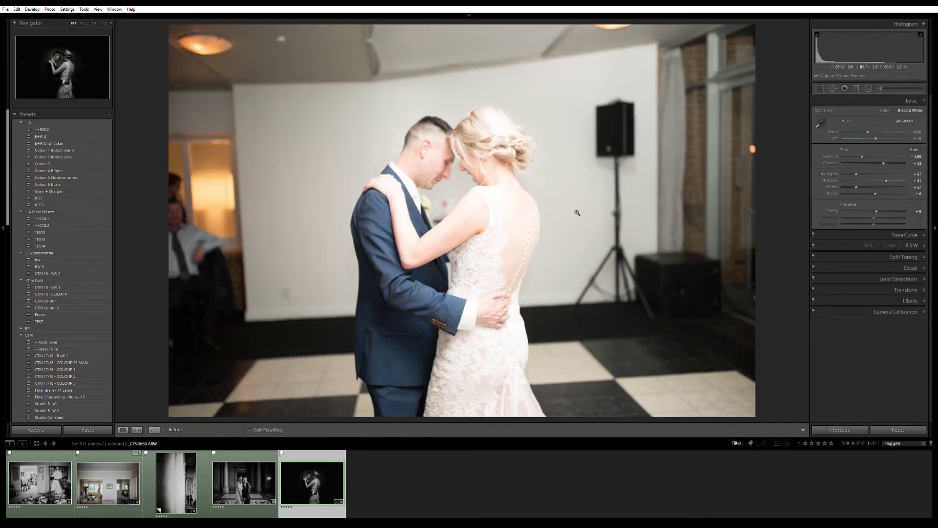